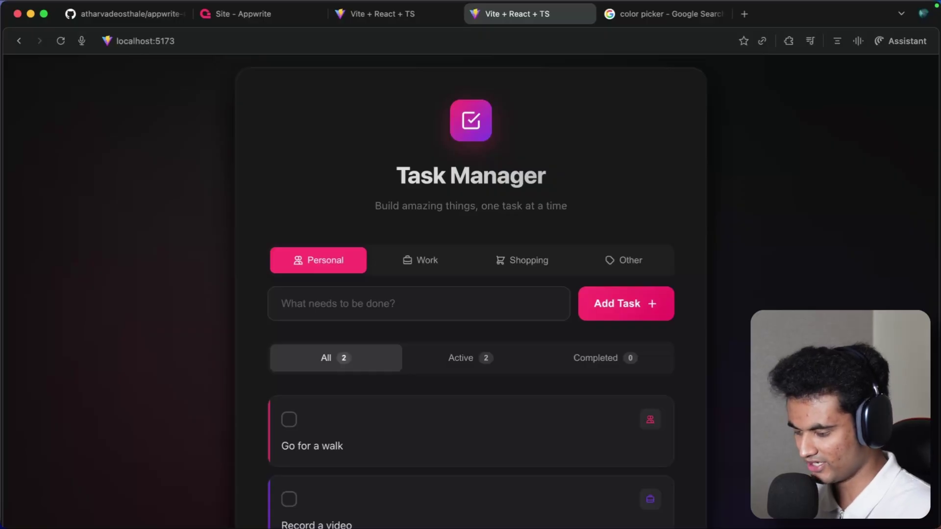
- Add 'Water the plants' as a Personal task in the local Task Manager
{"action": "left_click", "coordinate": [420, 260]}
{"action": "left_click", "coordinate": [522, 259]}
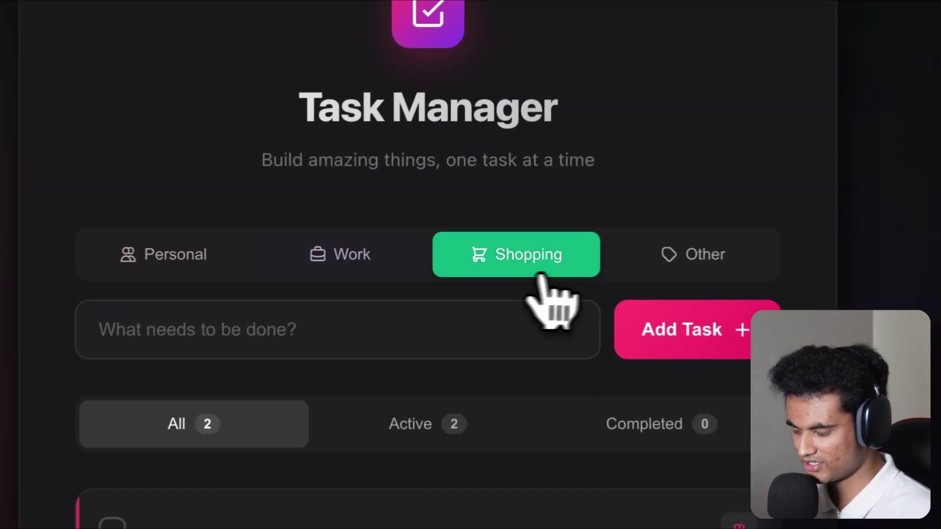
{"action": "left_click", "coordinate": [162, 254]}
{"action": "left_click", "coordinate": [199, 330]}
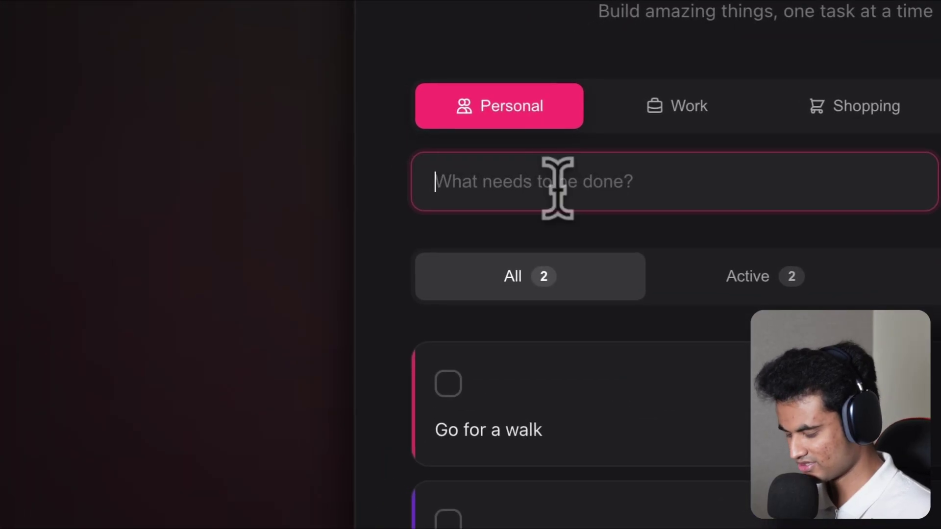
{"action": "type", "text": "Wate"}
{"action": "type", "text": "plants"}
{"action": "key", "text": "Return"}
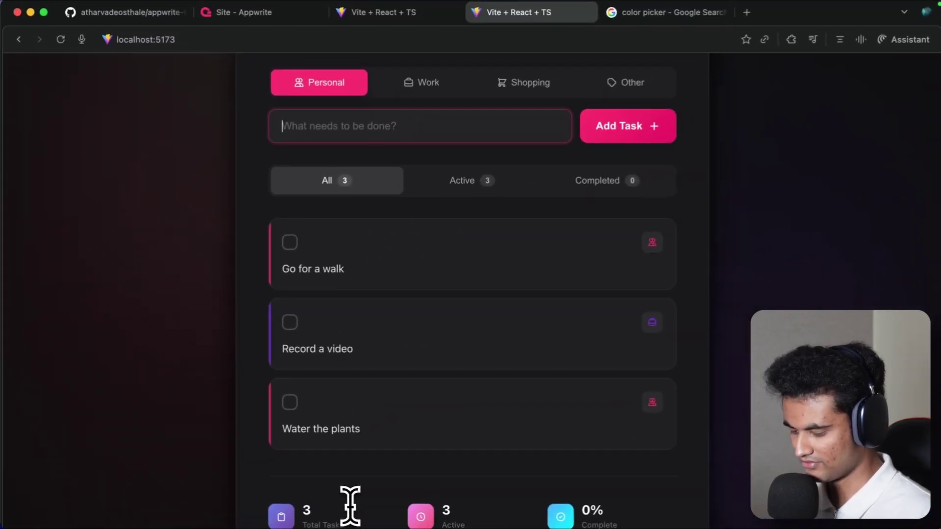
{"action": "scroll", "coordinate": [404, 334], "scroll_direction": "up", "scroll_amount": 5}
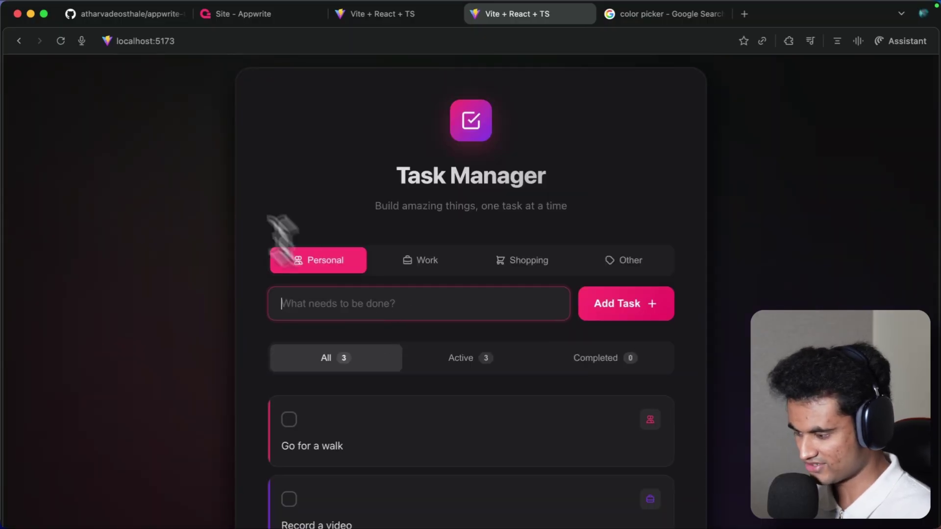
- Check the Appwrite site overview and the live appwrite-todo-demo site, then view the GitHub repository
{"action": "key", "text": "super+2"}
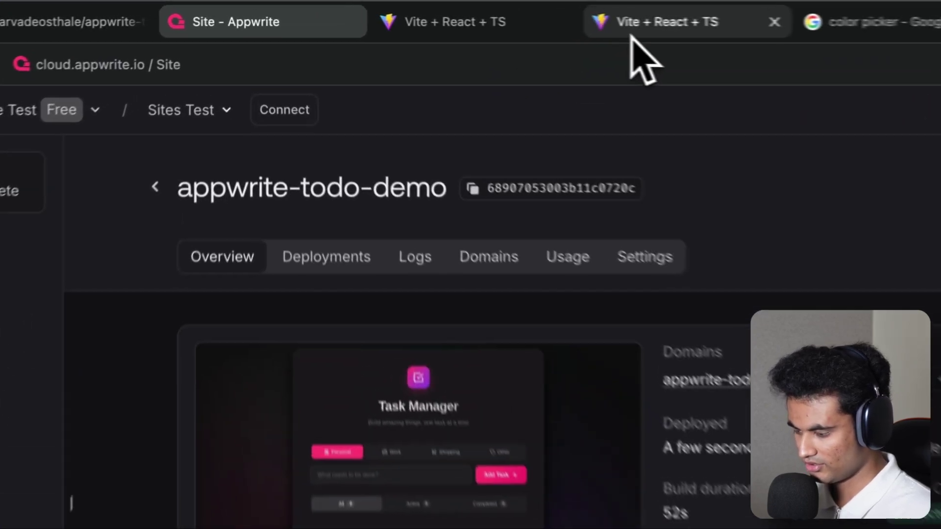
{"action": "left_click", "coordinate": [517, 14]}
{"action": "left_click", "coordinate": [471, 24]}
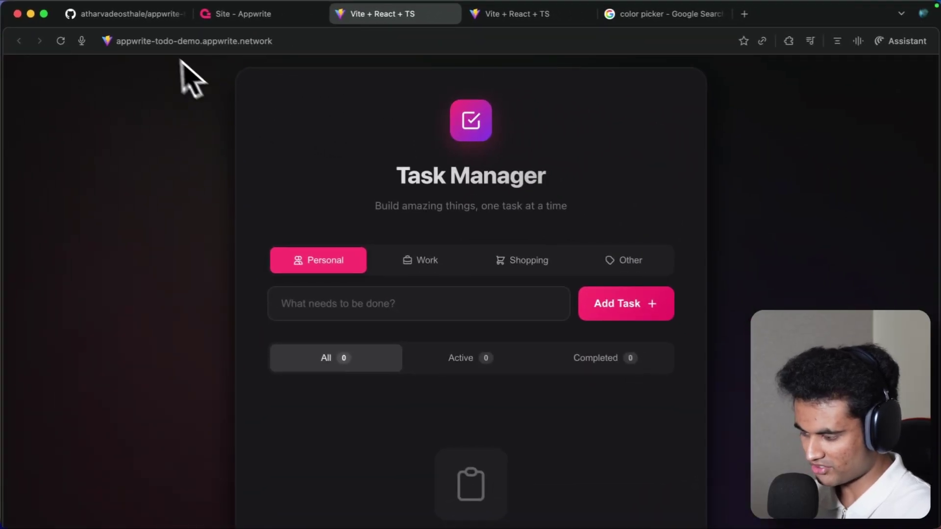
{"action": "left_click", "coordinate": [125, 13]}
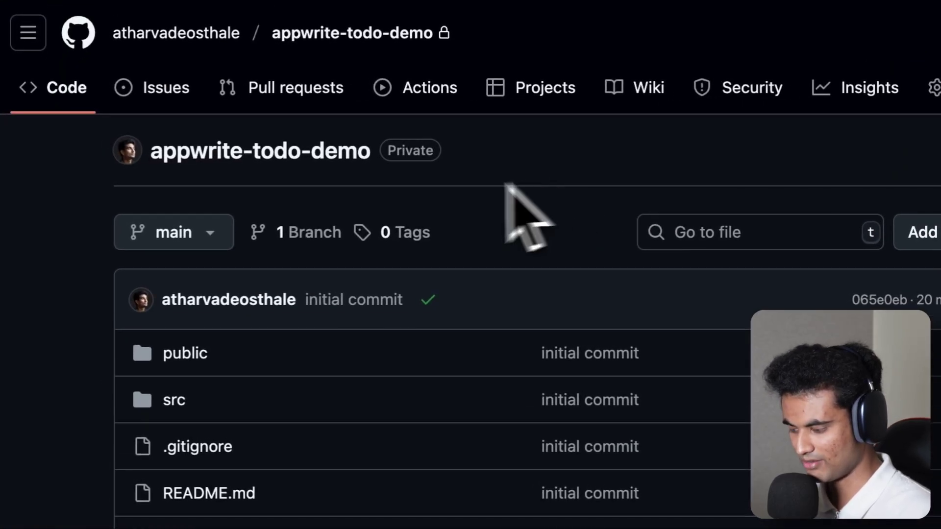
{"action": "scroll", "coordinate": [563, 177], "scroll_direction": "down", "scroll_amount": 3}
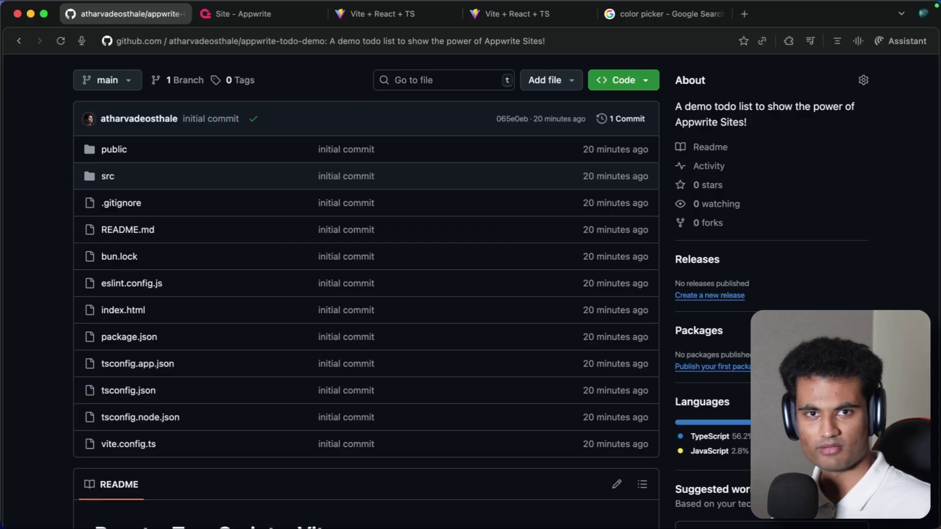
{"action": "scroll", "coordinate": [471, 221], "scroll_direction": "up", "scroll_amount": 3}
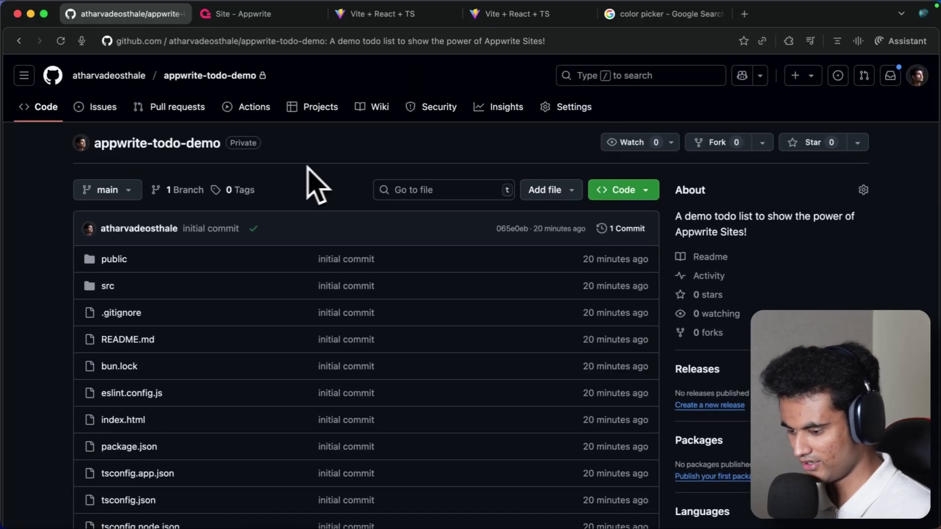
- Stop the vite dev server and create and check out the git branch color-change
{"action": "key", "text": "ctrl+Right"}
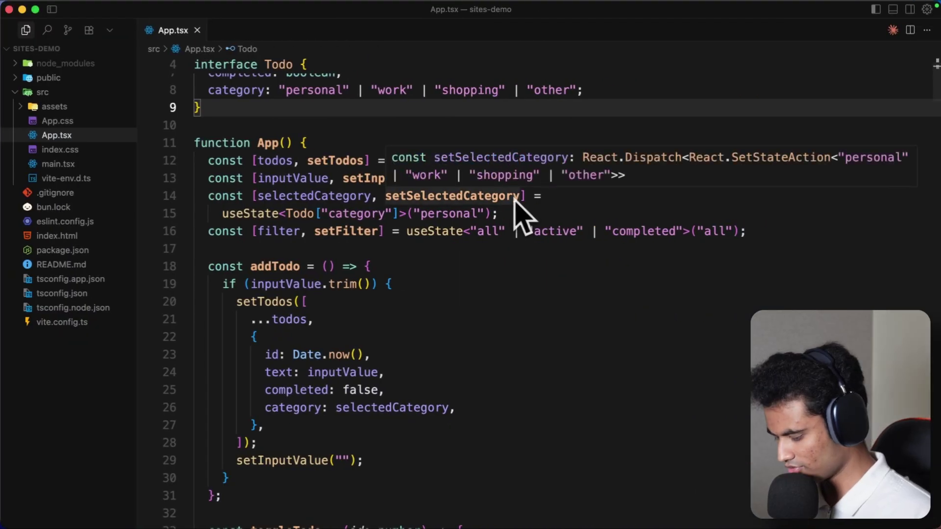
{"action": "key", "text": "super+Tab"}
{"action": "key", "text": "ctrl+c"}
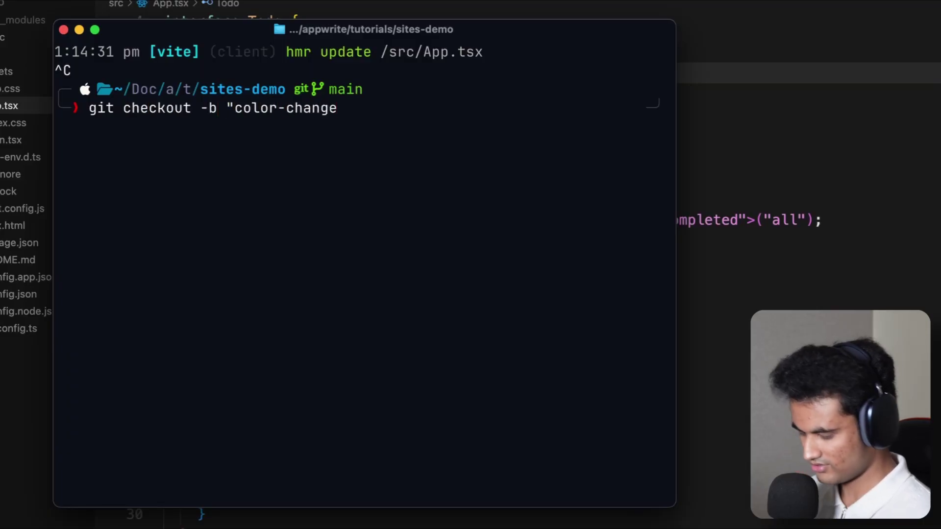
{"action": "key", "text": "Return"}
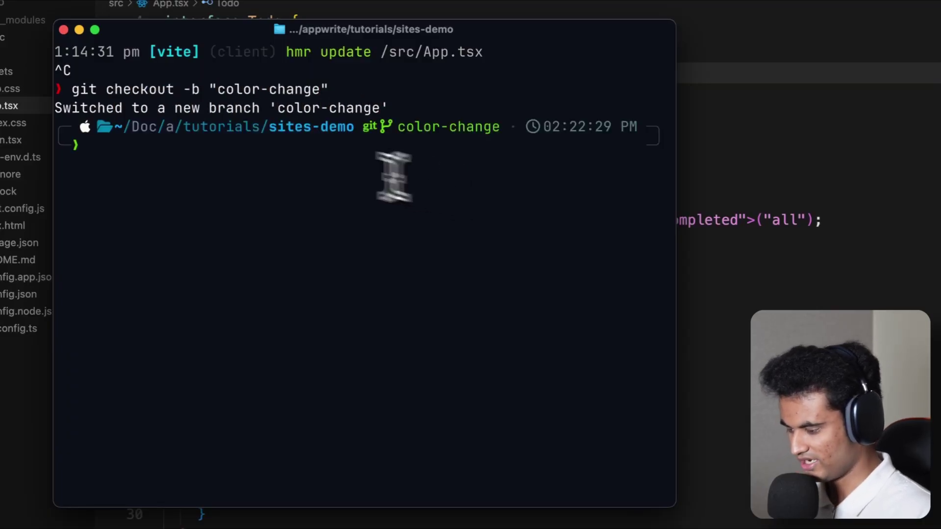
{"action": "left_click_drag", "start_coordinate": [140, 108], "coordinate": [396, 108]}
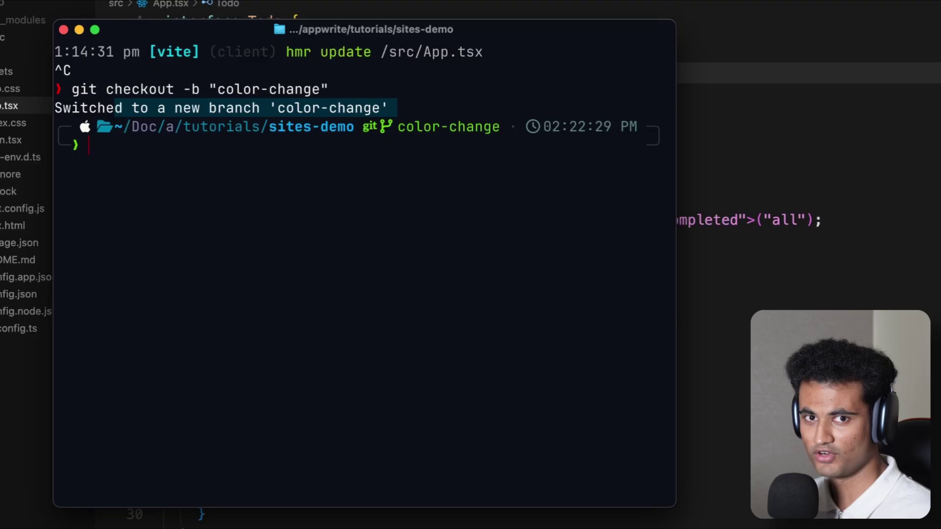
- Copy blue #0210ad from Google's colour picker and paste it over Other's f59e0b in App.tsx
{"action": "left_click", "coordinate": [743, 209]}
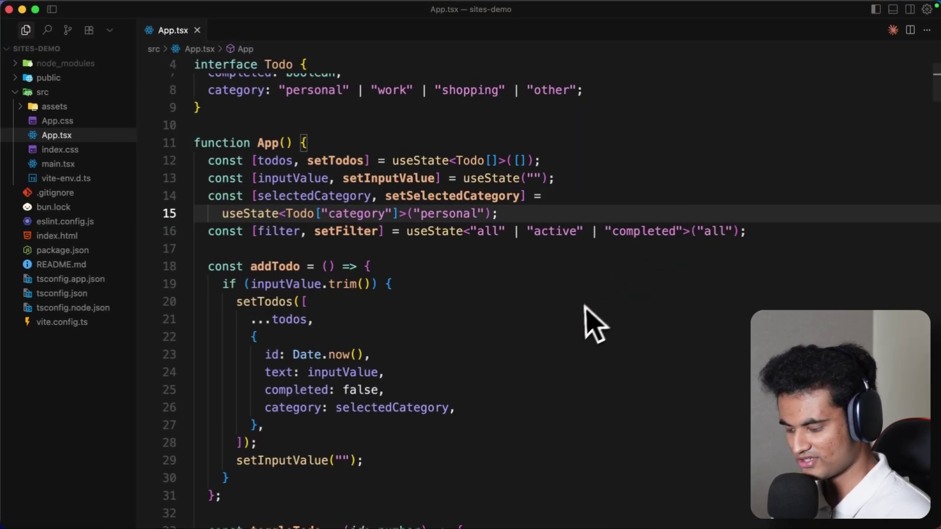
{"action": "scroll", "coordinate": [579, 313], "scroll_direction": "down", "scroll_amount": 5}
{"action": "scroll", "coordinate": [579, 312], "scroll_direction": "down", "scroll_amount": 5}
{"action": "scroll", "coordinate": [579, 312], "scroll_direction": "down", "scroll_amount": 5}
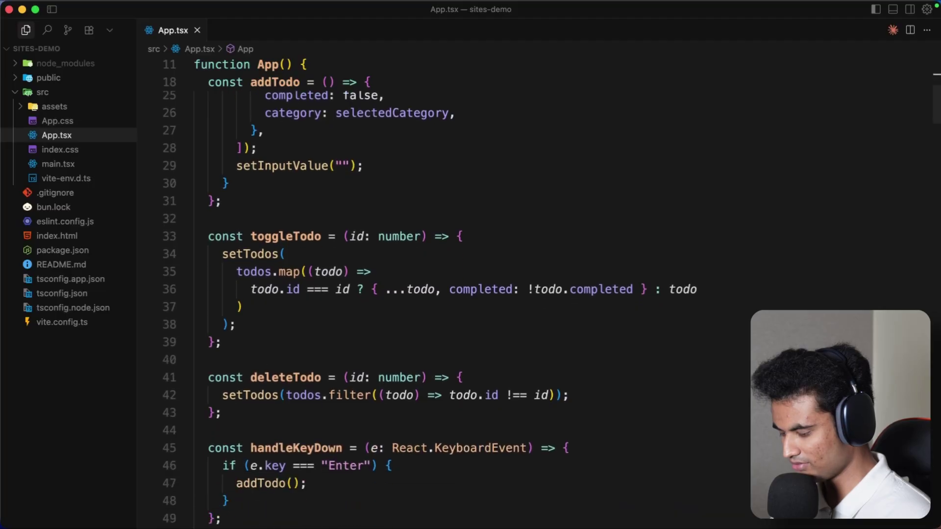
{"action": "scroll", "coordinate": [579, 313], "scroll_direction": "down", "scroll_amount": 5}
{"action": "scroll", "coordinate": [578, 312], "scroll_direction": "down", "scroll_amount": 5}
{"action": "scroll", "coordinate": [579, 313], "scroll_direction": "down", "scroll_amount": 4}
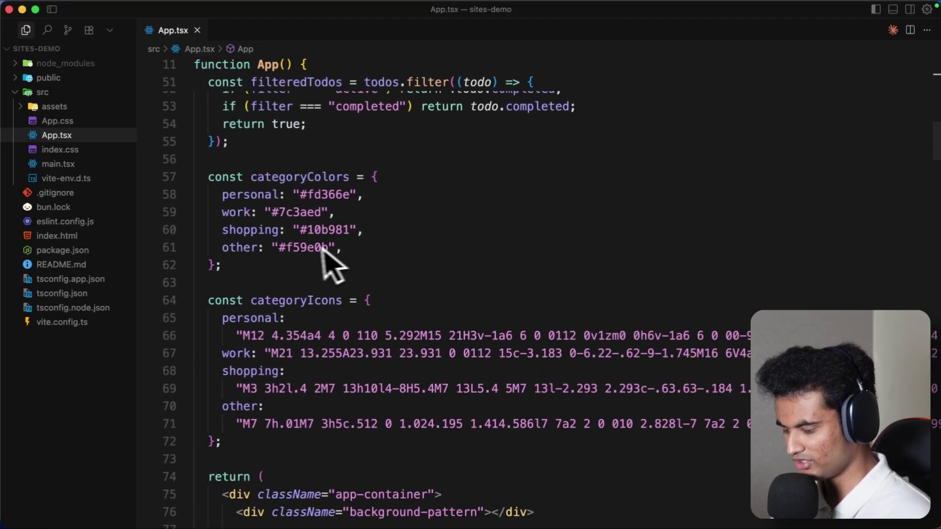
{"action": "key", "text": "super+Tab"}
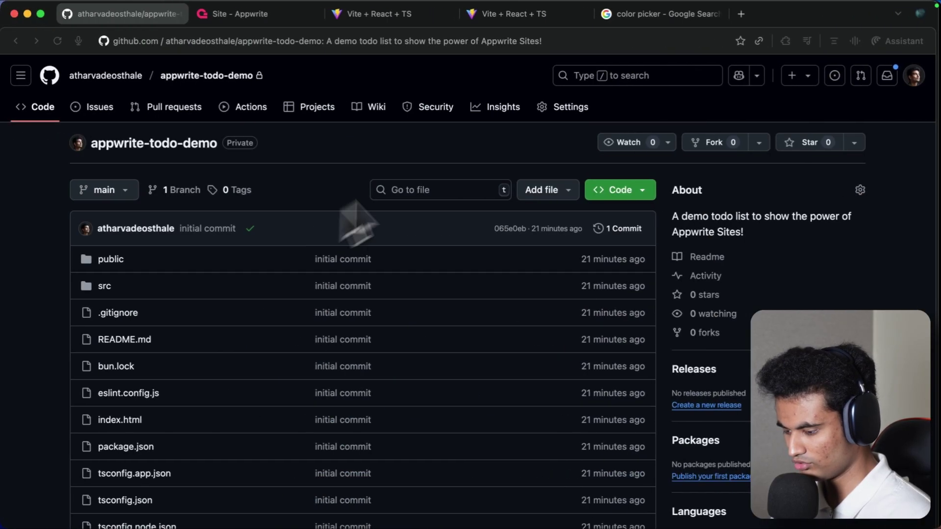
{"action": "left_click", "coordinate": [803, 17]}
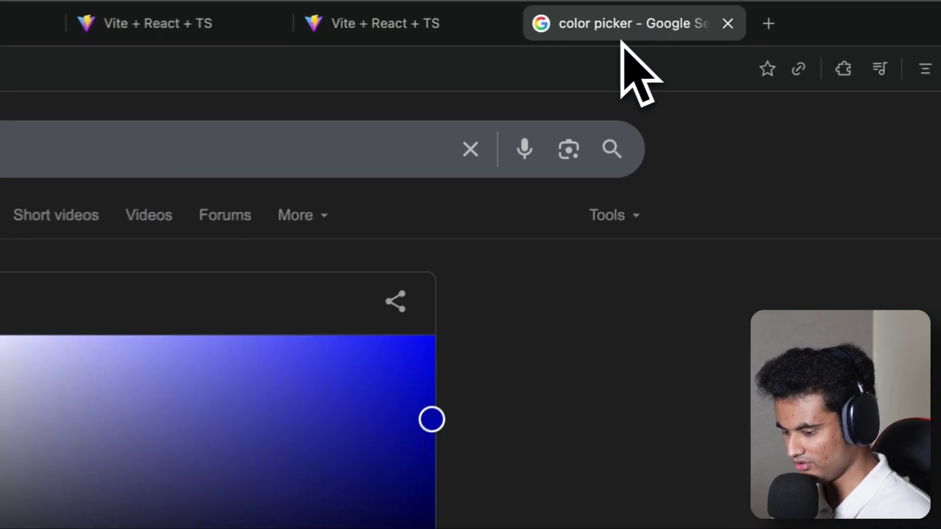
{"action": "scroll", "coordinate": [515, 331], "scroll_direction": "down", "scroll_amount": 5}
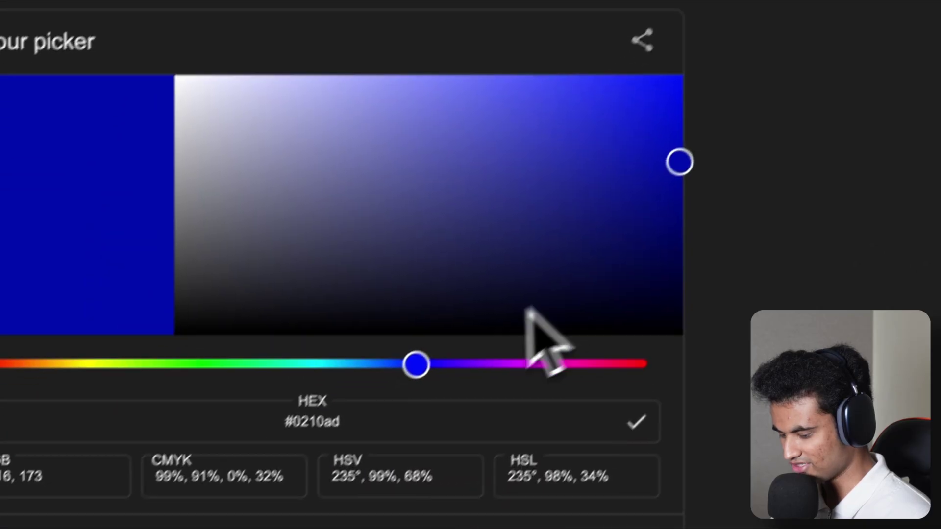
{"action": "scroll", "coordinate": [478, 353], "scroll_direction": "down", "scroll_amount": 3}
{"action": "left_click", "coordinate": [416, 308]}
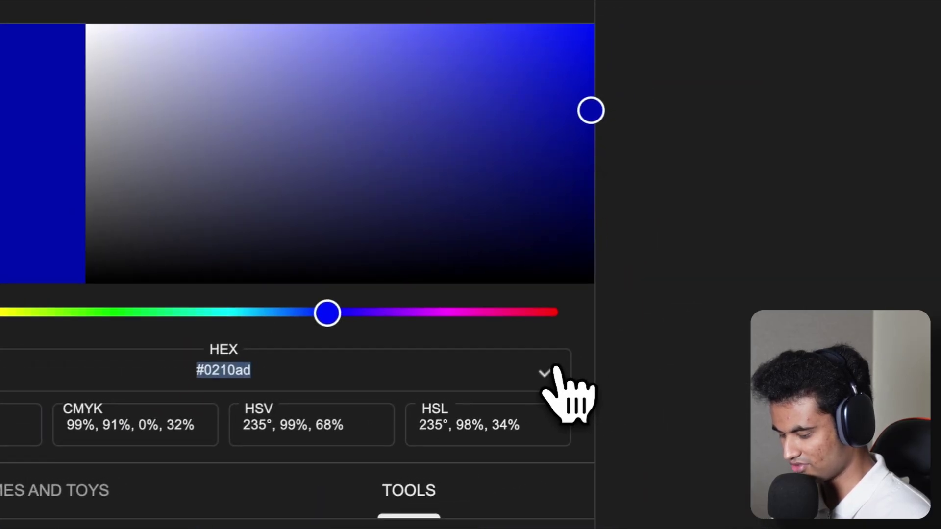
{"action": "key", "text": "ctrl+c"}
{"action": "key", "text": "super+Tab"}
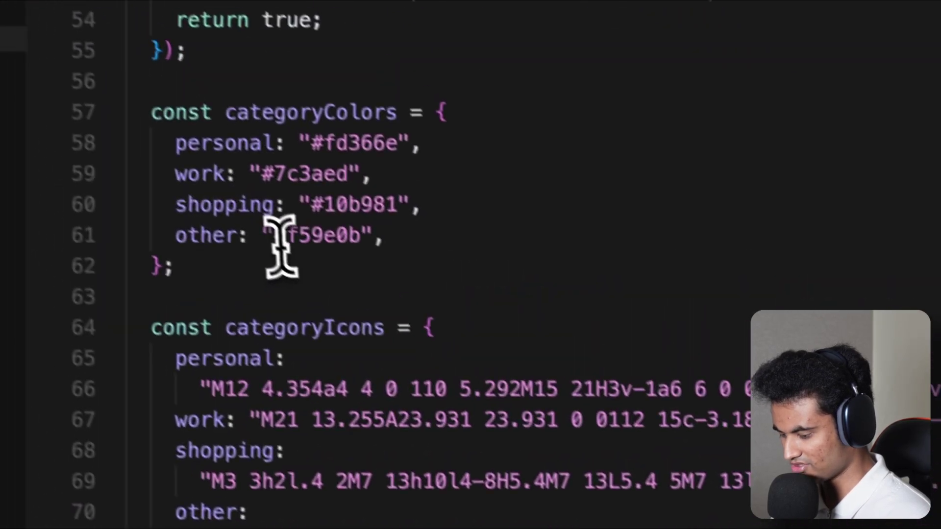
{"action": "double_click", "coordinate": [342, 258]}
{"action": "key", "text": "ctrl+v"}
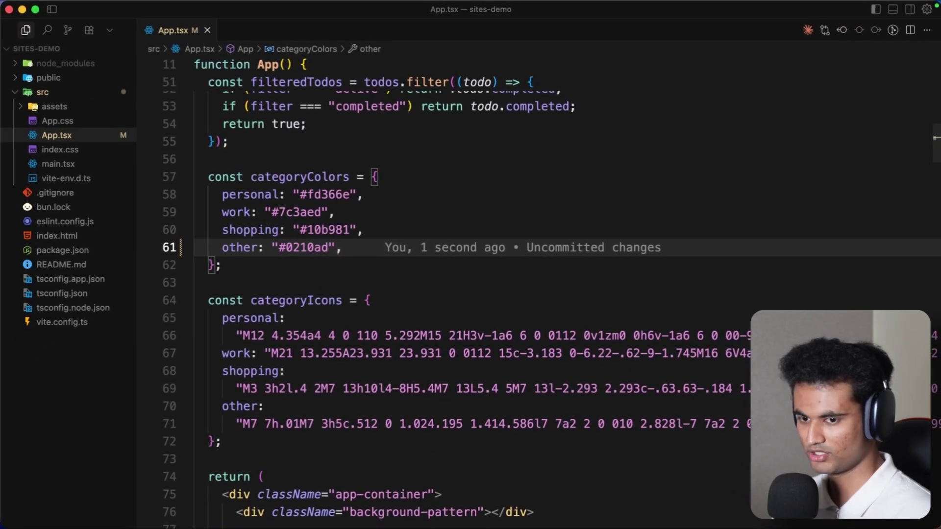
- Stage and commit 'change color for other', and push branch color-change to origin
{"action": "key", "text": "super+Tab"}
{"action": "type", "text": "git"}
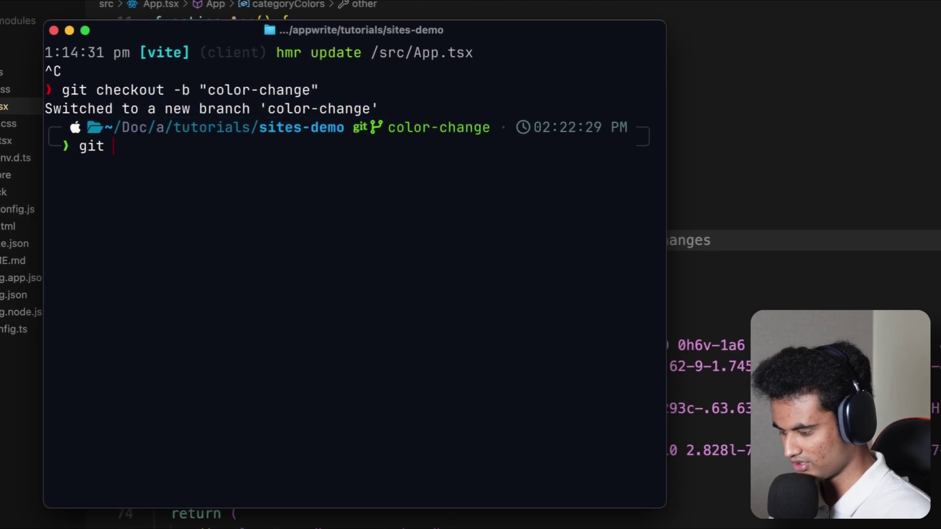
{"action": "key", "text": "Return"}
{"action": "type", "text": "git commit -m \"change color"}
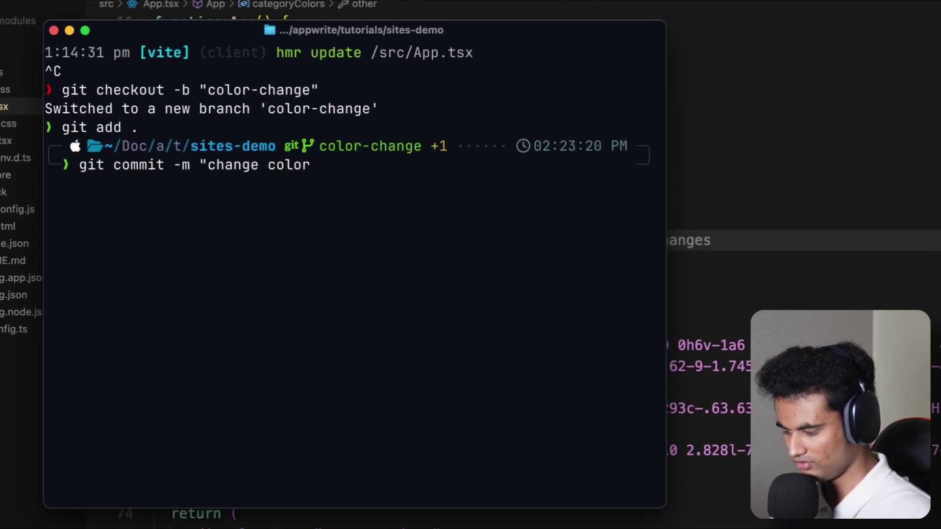
{"action": "type", "text": " for other\""}
{"action": "key", "text": "Return"}
{"action": "type", "text": "git push origin color-change"}
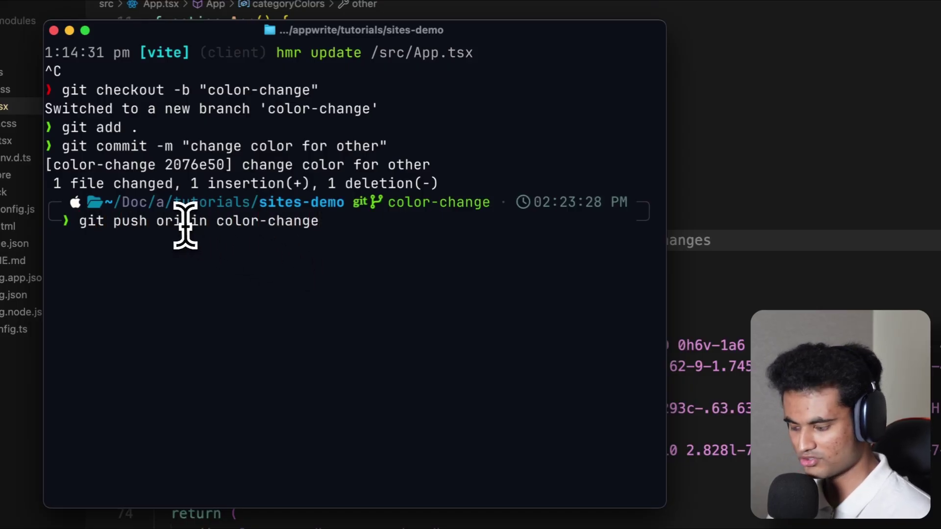
{"action": "key", "text": "Return"}
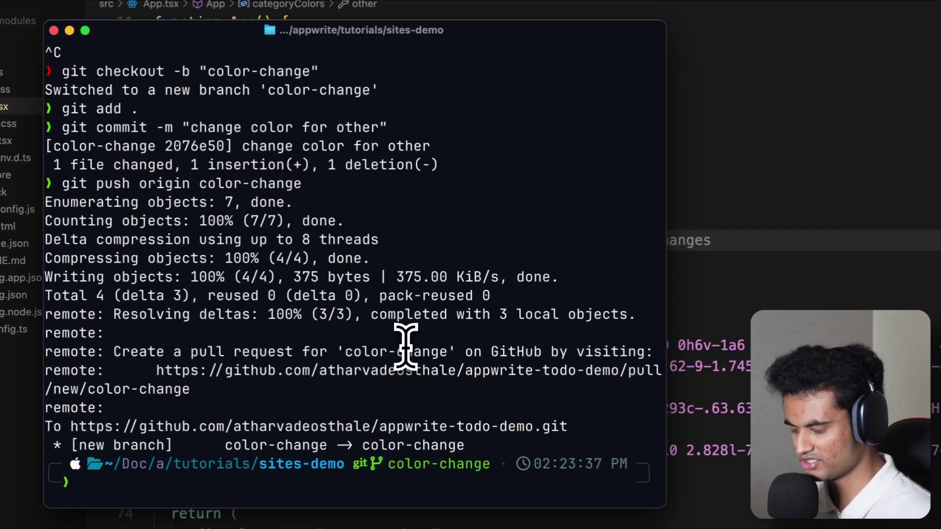
{"action": "key", "text": "super+Tab"}
- Create pull request #1 'change color for other' from color-change into main
{"action": "left_click", "coordinate": [129, 13]}
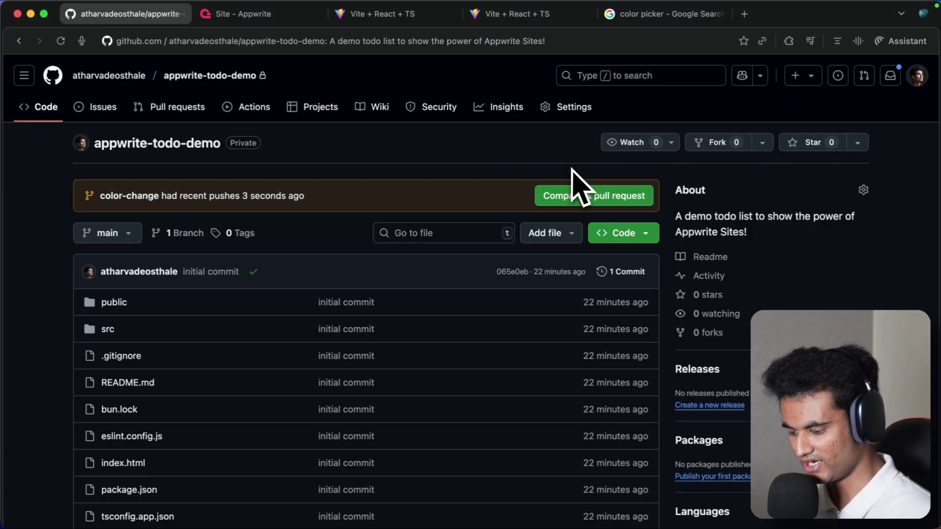
{"action": "left_click", "coordinate": [600, 195]}
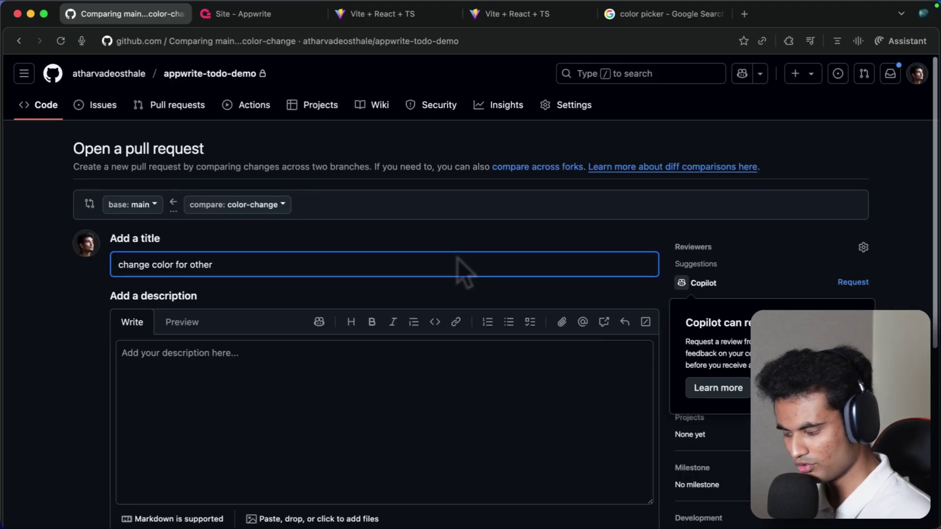
{"action": "scroll", "coordinate": [462, 270], "scroll_direction": "down", "scroll_amount": 5}
{"action": "scroll", "coordinate": [462, 270], "scroll_direction": "down", "scroll_amount": 1}
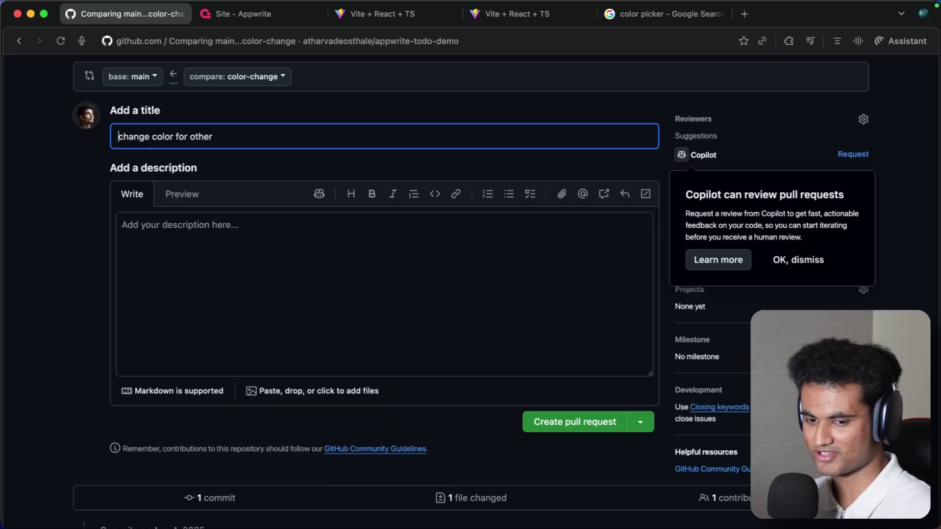
{"action": "left_click", "coordinate": [575, 422]}
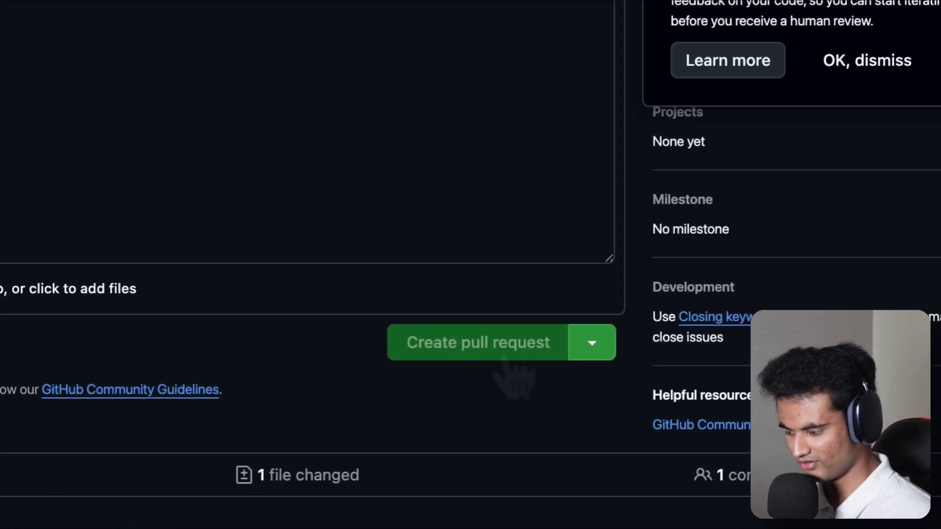
{"action": "scroll", "coordinate": [471, 294], "scroll_direction": "up", "scroll_amount": 3}
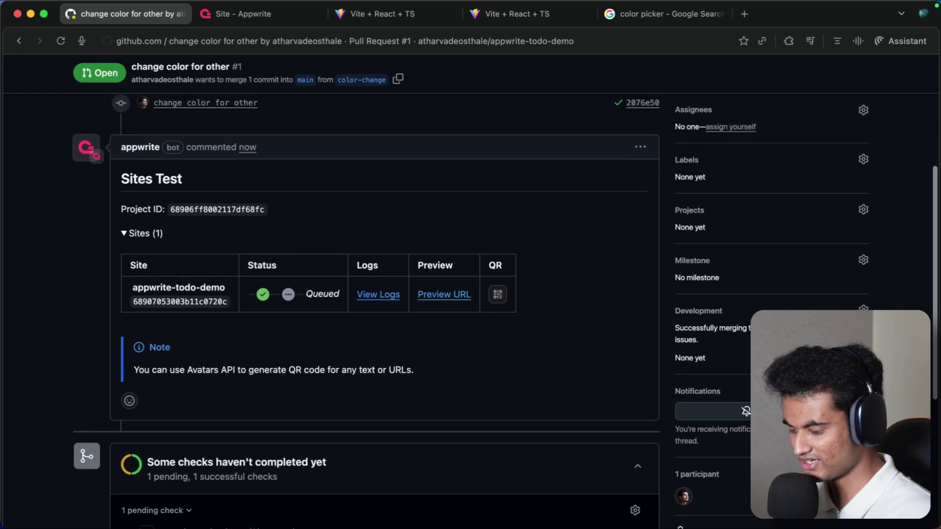
{"action": "scroll", "coordinate": [471, 295], "scroll_direction": "up", "scroll_amount": 2}
{"action": "scroll", "coordinate": [280, 303], "scroll_direction": "up", "scroll_amount": 1}
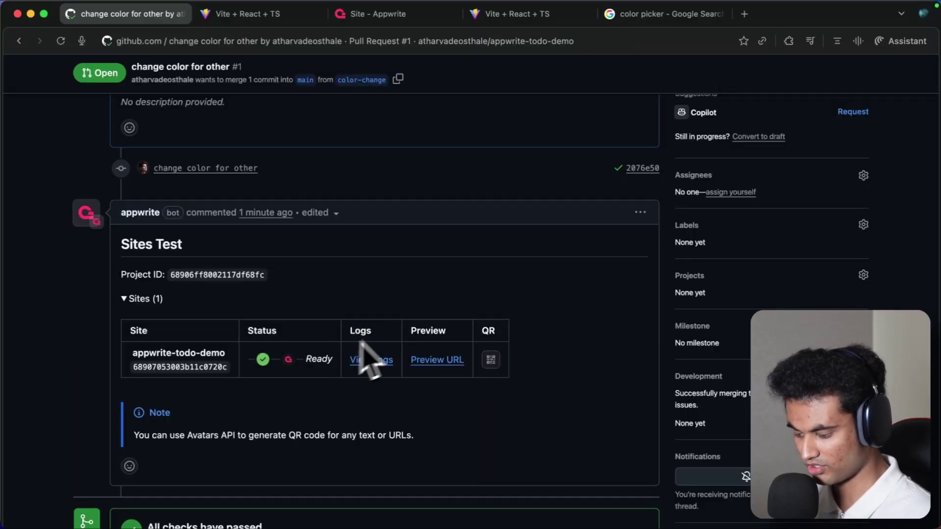
- Select Other on the PR preview site (blue) and on production (still amber)
{"action": "left_click", "coordinate": [437, 360]}
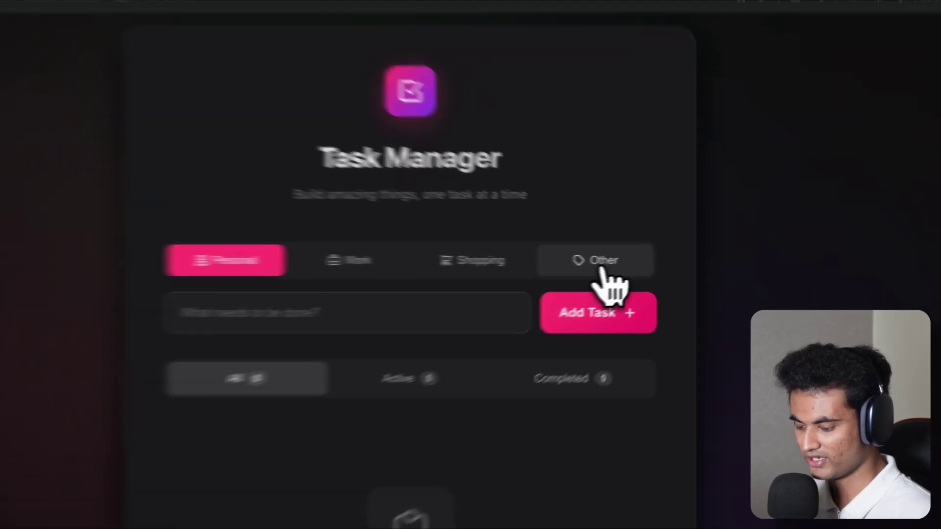
{"action": "left_click", "coordinate": [621, 261]}
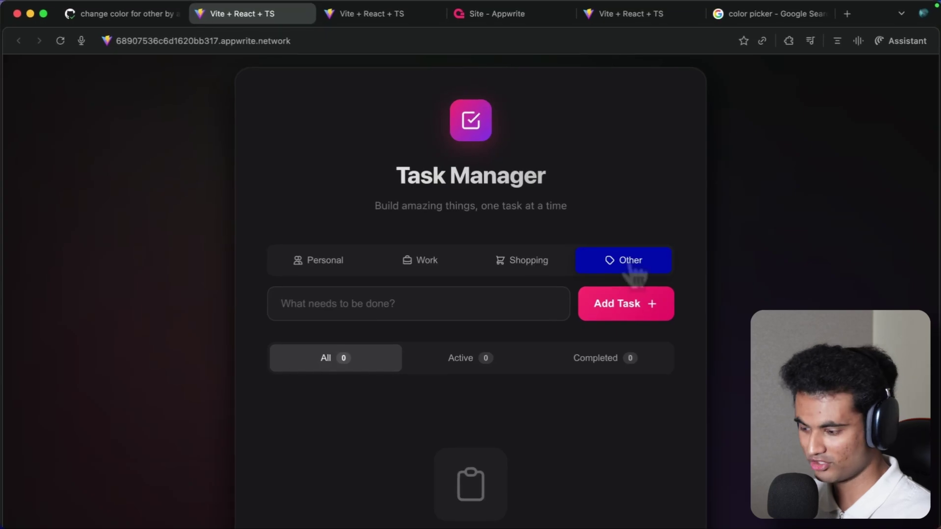
{"action": "left_click", "coordinate": [367, 14]}
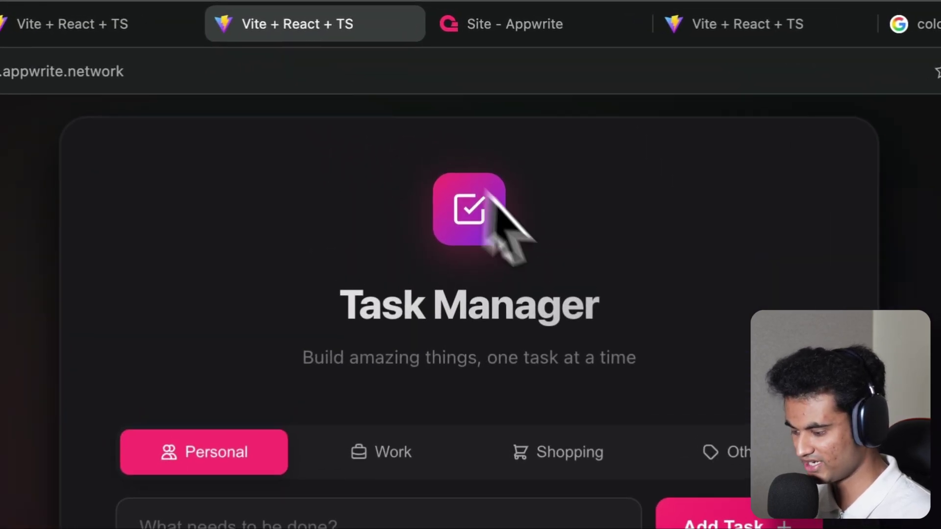
{"action": "left_click", "coordinate": [728, 453]}
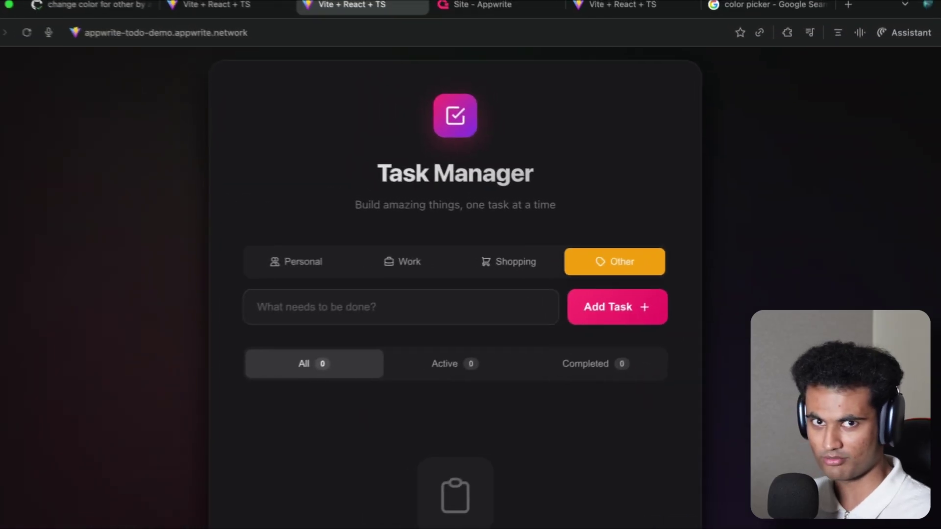
- Merge pull request #1 'change color for other' into main
{"action": "key", "text": "ctrl+1"}
{"action": "scroll", "coordinate": [326, 243], "scroll_direction": "down", "scroll_amount": 4}
{"action": "scroll", "coordinate": [325, 242], "scroll_direction": "down", "scroll_amount": 4}
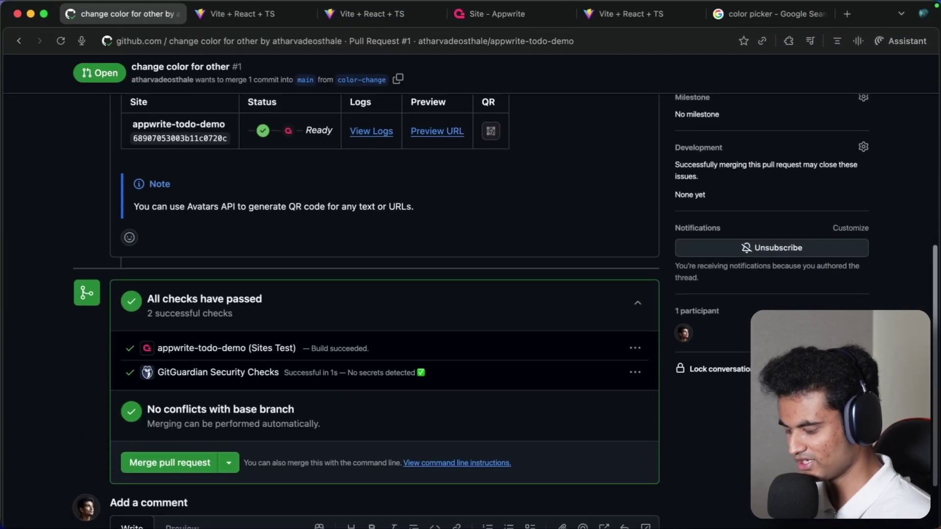
{"action": "scroll", "coordinate": [325, 243], "scroll_direction": "down", "scroll_amount": 4}
{"action": "scroll", "coordinate": [325, 243], "scroll_direction": "down", "scroll_amount": 2}
{"action": "scroll", "coordinate": [353, 253], "scroll_direction": "up", "scroll_amount": 5}
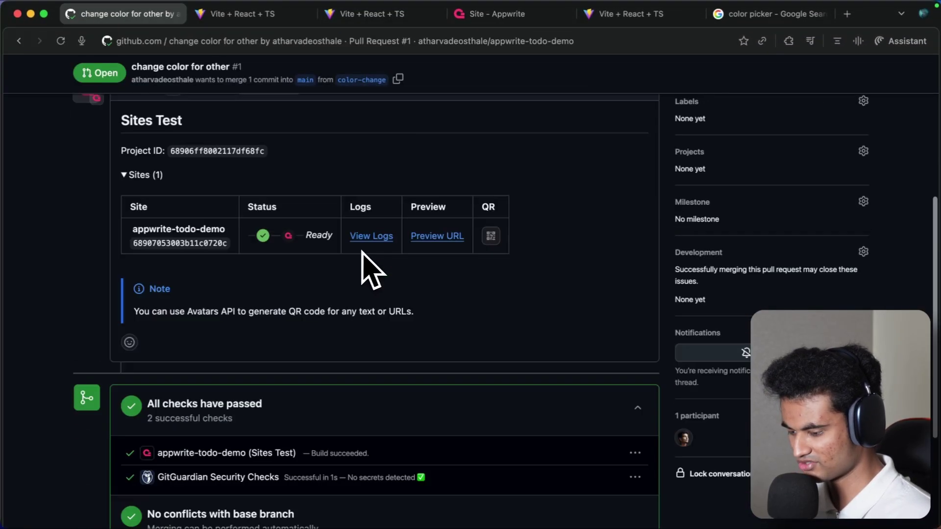
{"action": "scroll", "coordinate": [366, 265], "scroll_direction": "up", "scroll_amount": 3}
{"action": "scroll", "coordinate": [365, 265], "scroll_direction": "down", "scroll_amount": 8}
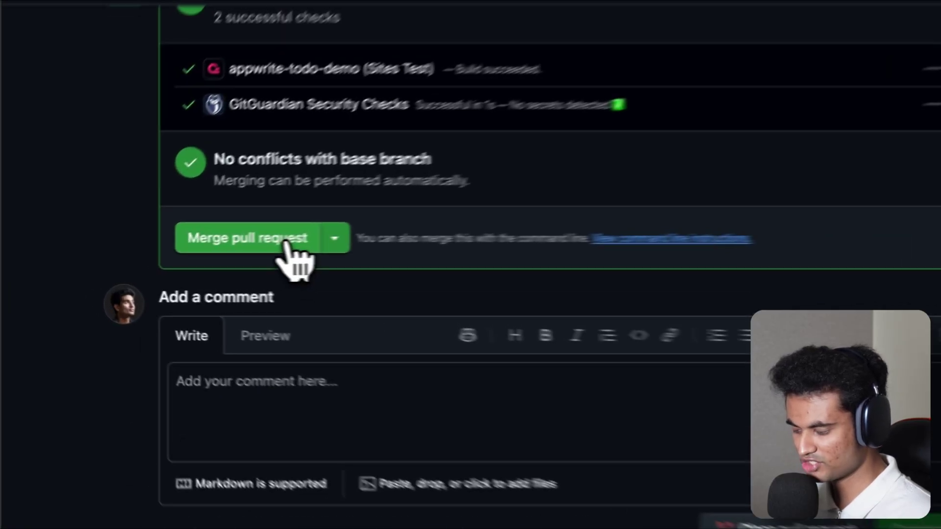
{"action": "left_click", "coordinate": [169, 251]}
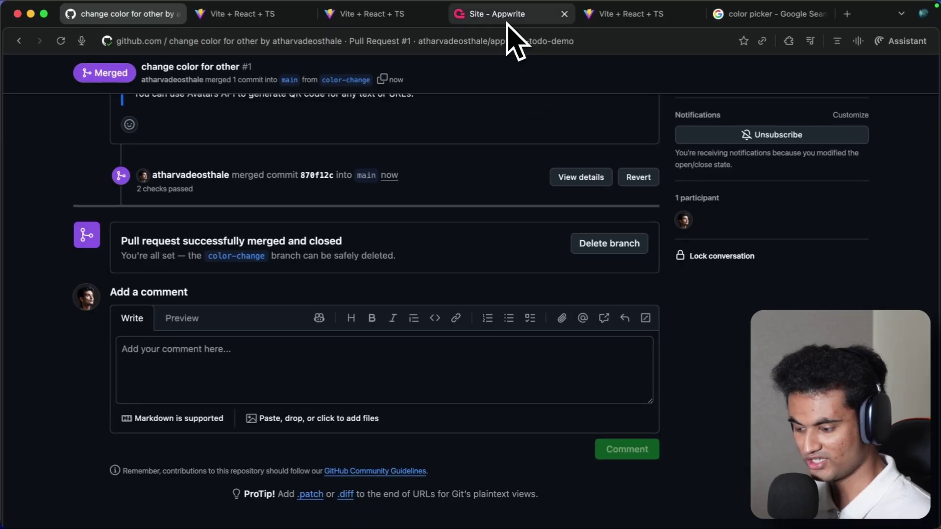
- Open the building production deployment from the site's Deployments list and follow its logs
{"action": "left_click", "coordinate": [507, 13]}
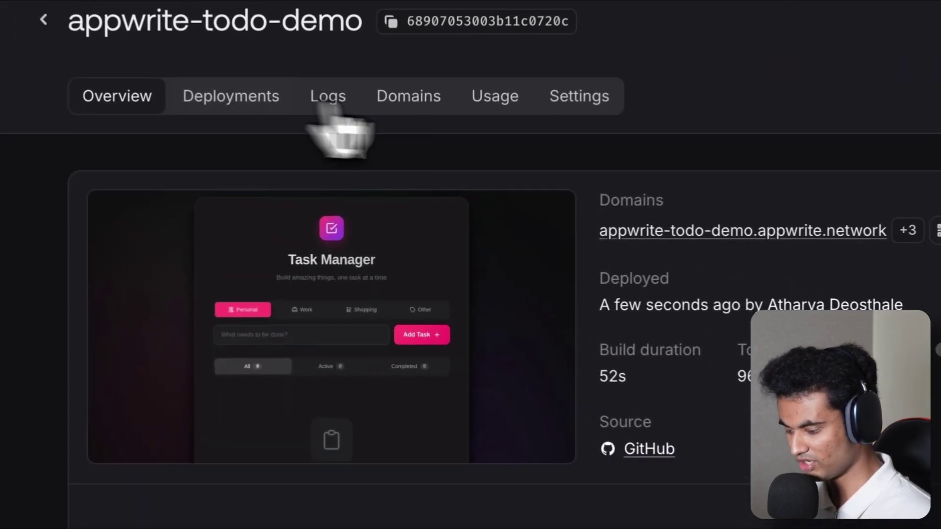
{"action": "left_click", "coordinate": [301, 162]}
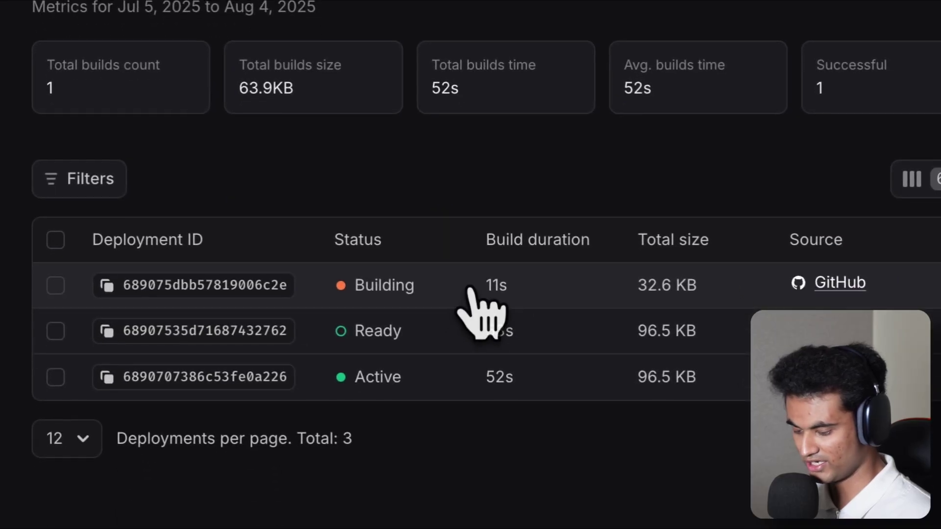
{"action": "left_click", "coordinate": [478, 303]}
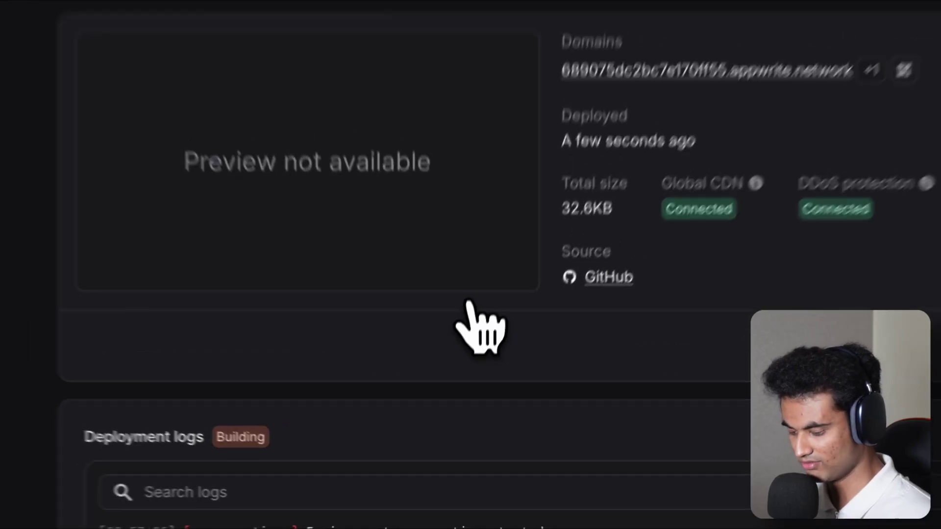
{"action": "scroll", "coordinate": [467, 389], "scroll_direction": "down", "scroll_amount": 3}
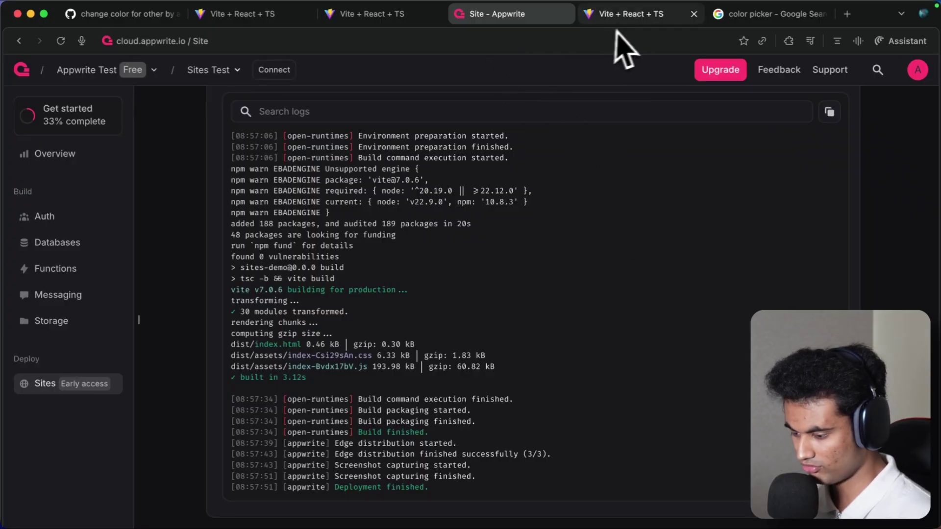
- Confirm Other now appears blue on the live appwrite-todo-demo site
{"action": "left_click", "coordinate": [631, 13]}
{"action": "left_click", "coordinate": [382, 14]}
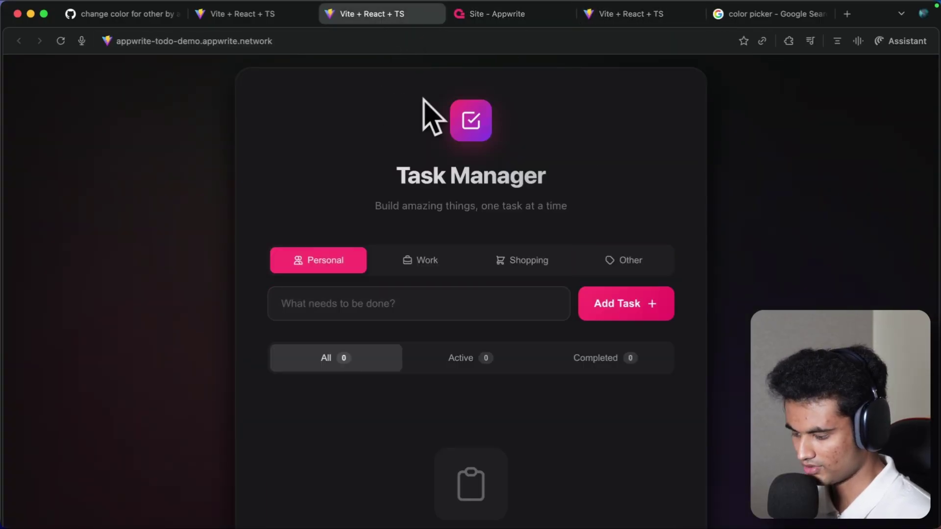
{"action": "left_click", "coordinate": [624, 260]}
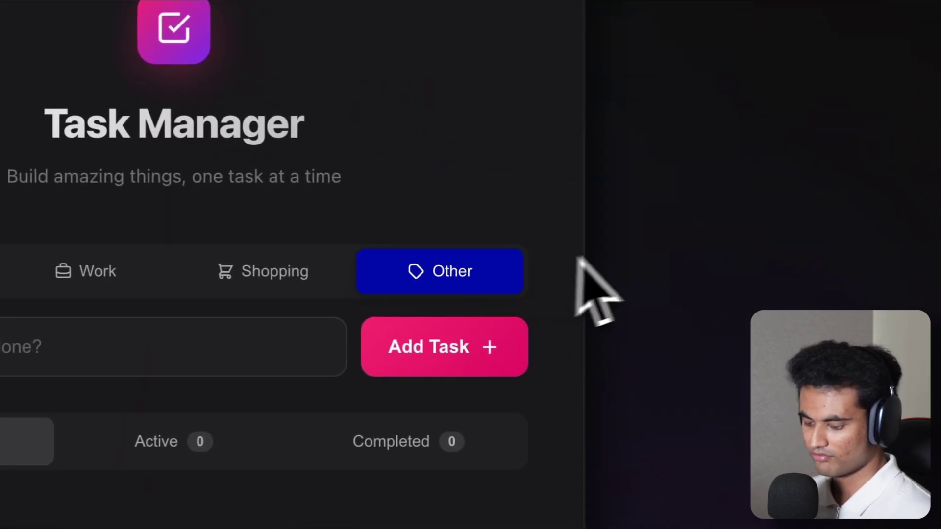